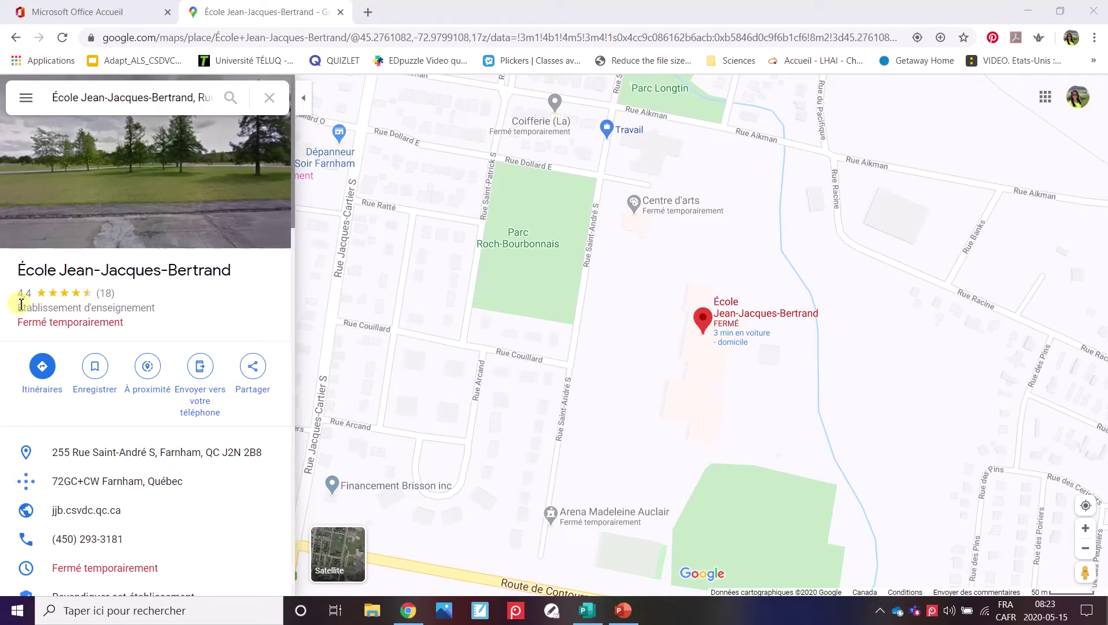
# Open directions from the school's place panel, with École Jean-Jacques-Bertrand as the destination.
pyautogui.click(41, 370)
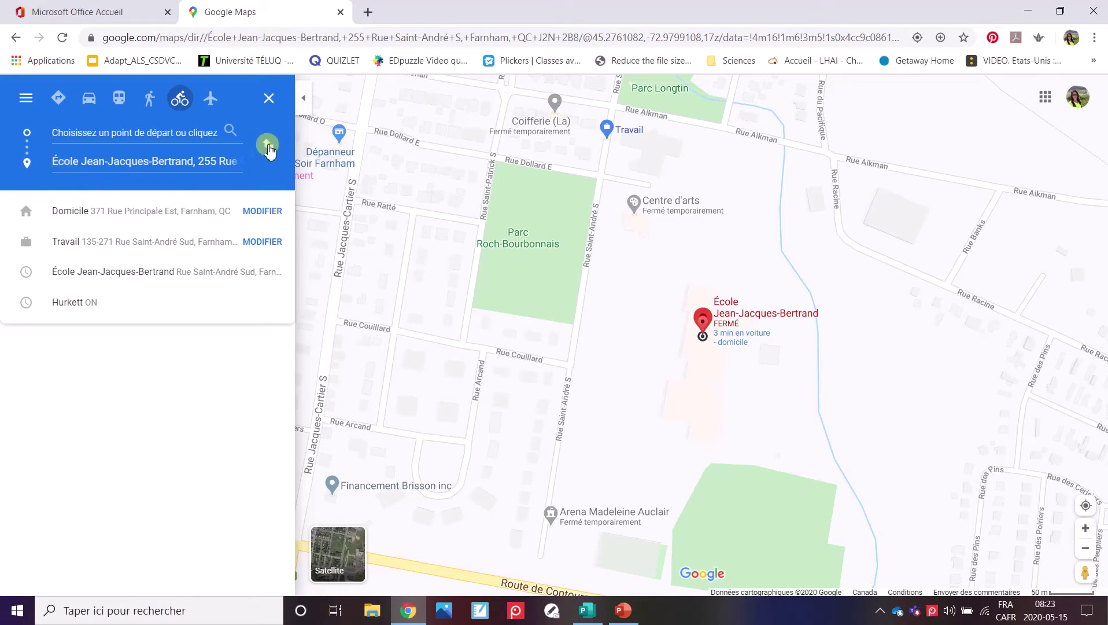
# Make École Jean-Jacques-Bertrand the starting point and switch the route to walking.
pyautogui.click(268, 146)
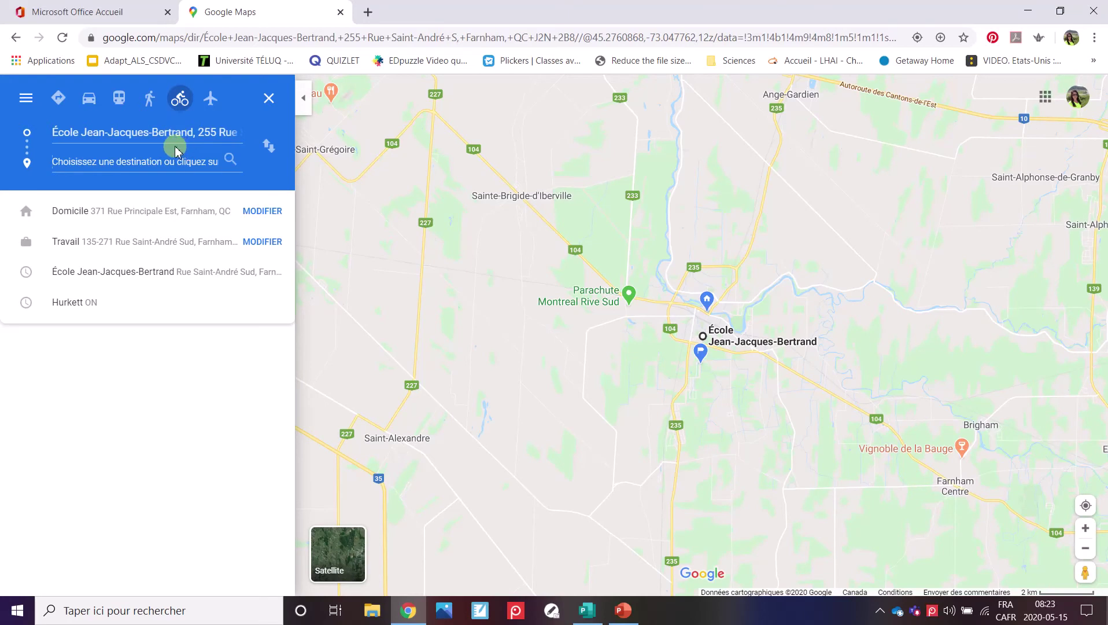
pyautogui.click(154, 104)
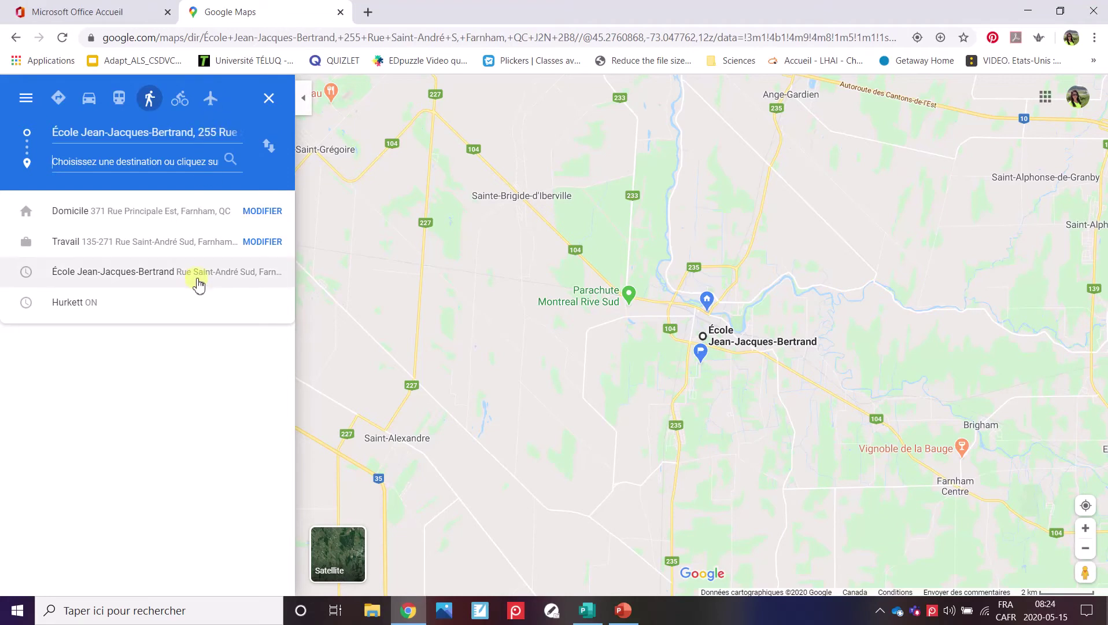
# Set a map spot as the walking destination, then zoom in and open a nearby Farnham address.
pyautogui.click(627, 368)
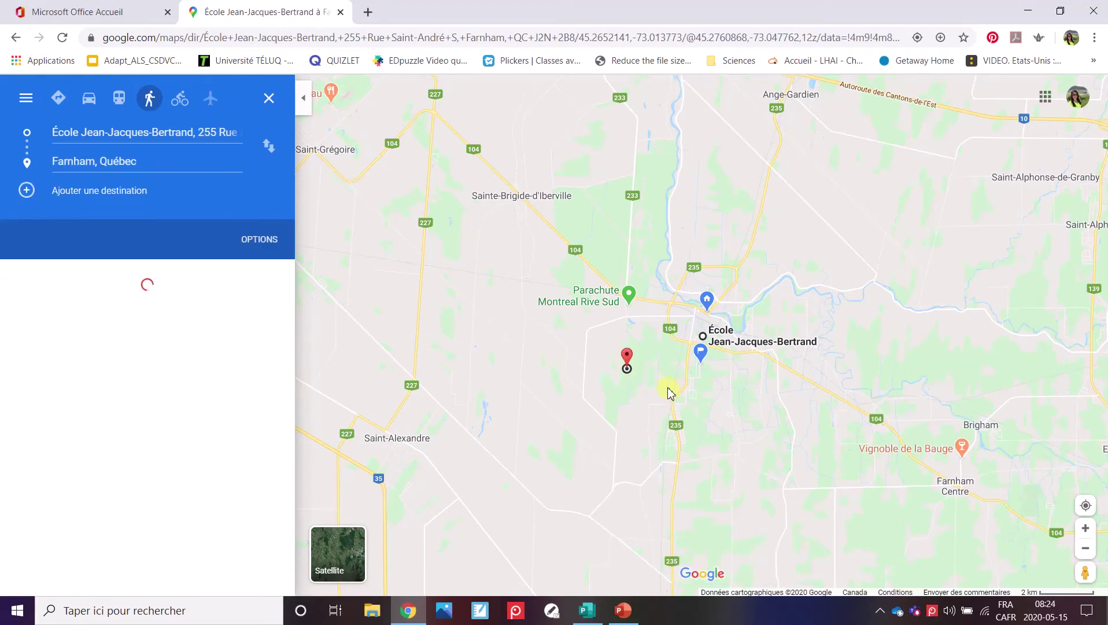
pyautogui.scroll(2, 705, 437)
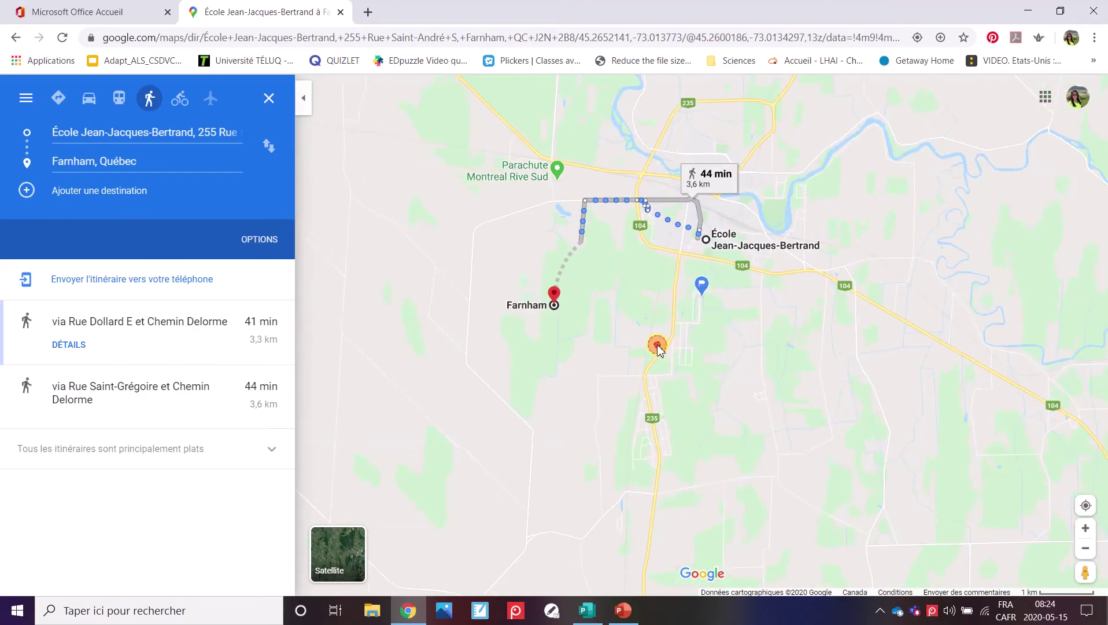
pyautogui.doubleClick(658, 347)
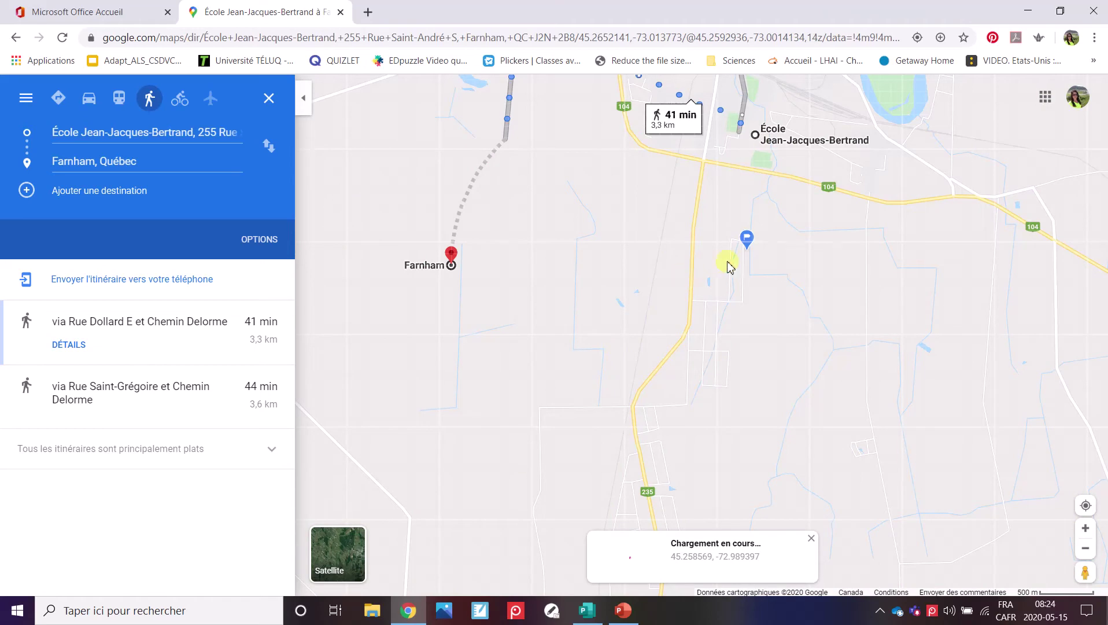
pyautogui.doubleClick(710, 272)
pyautogui.click(1085, 528)
pyautogui.moveTo(883, 366); pyautogui.dragTo(799, 473)
pyautogui.click(795, 257)
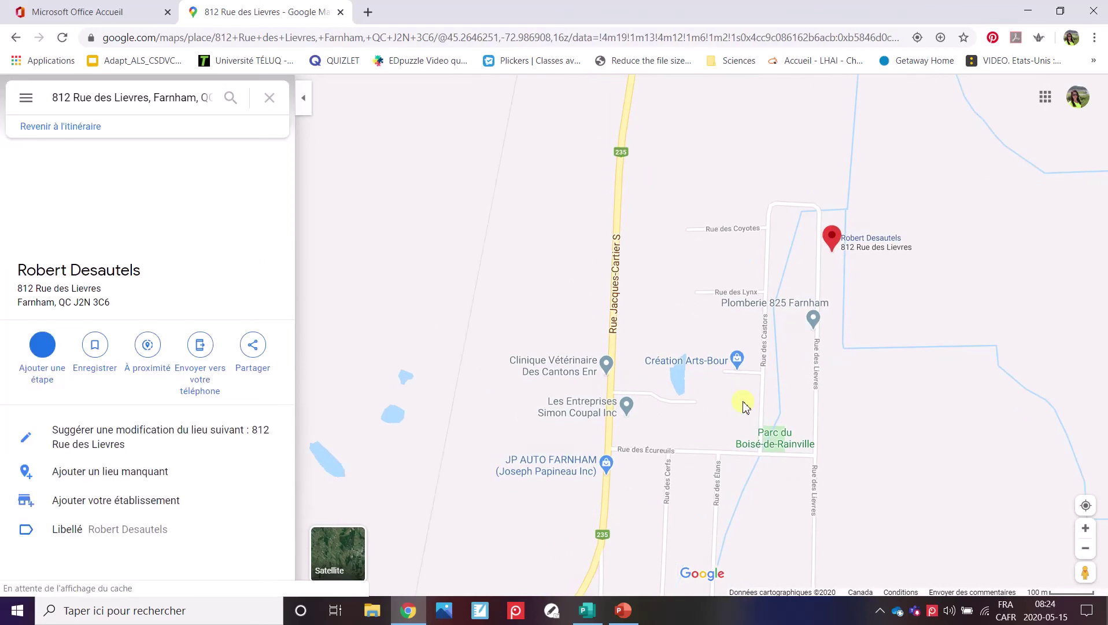
pyautogui.scroll(-1, 744, 405)
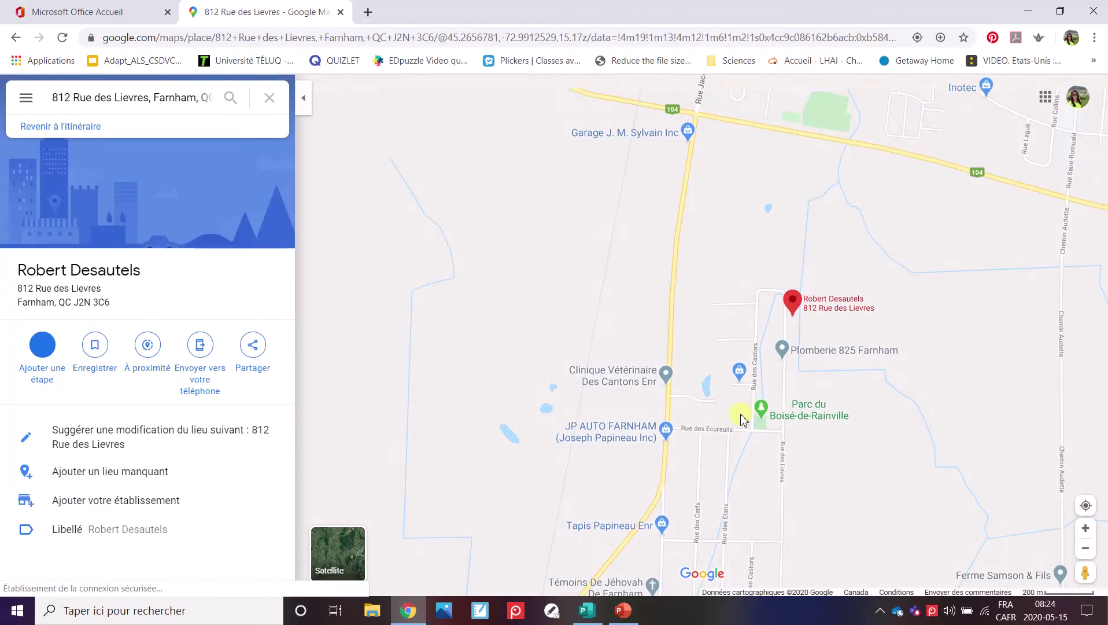
pyautogui.moveTo(716, 293); pyautogui.dragTo(668, 512)
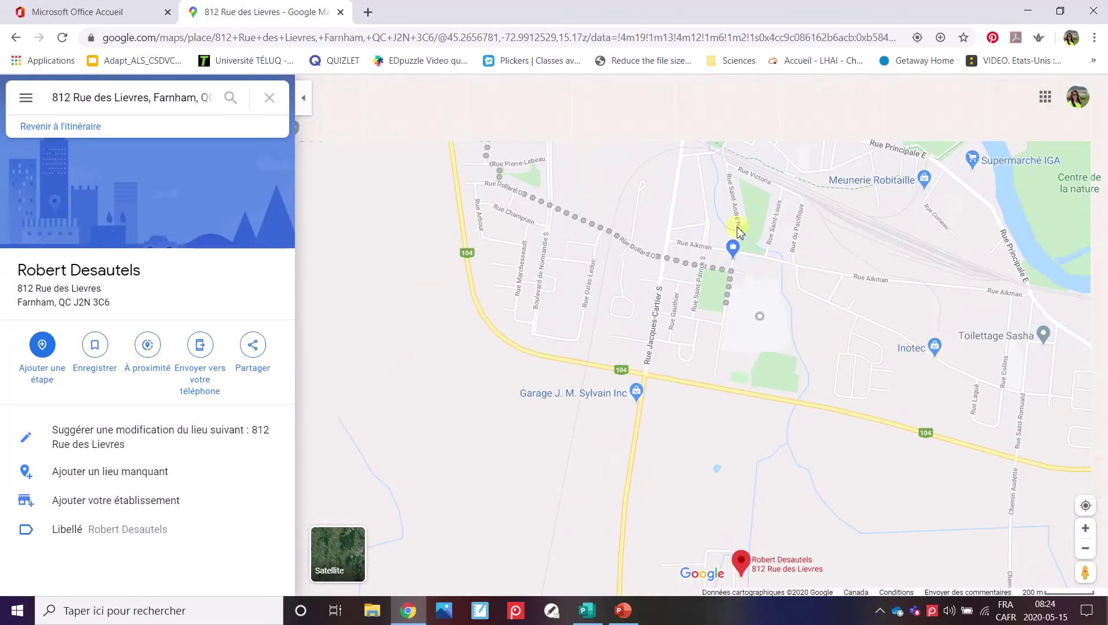
pyautogui.moveTo(737, 233); pyautogui.dragTo(692, 388)
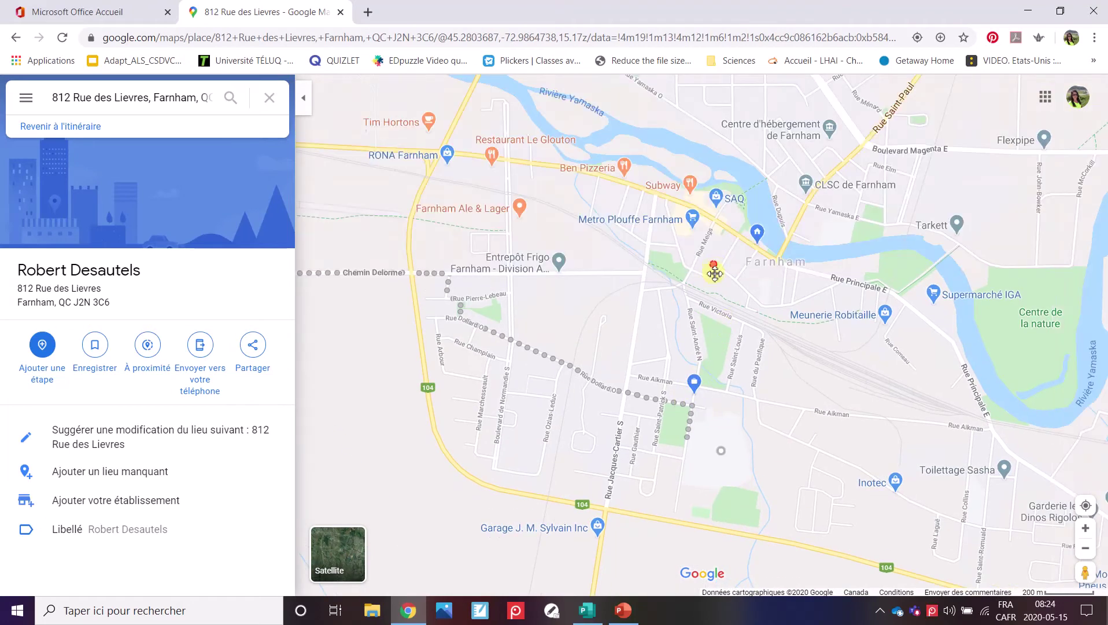
pyautogui.moveTo(714, 267); pyautogui.dragTo(710, 288)
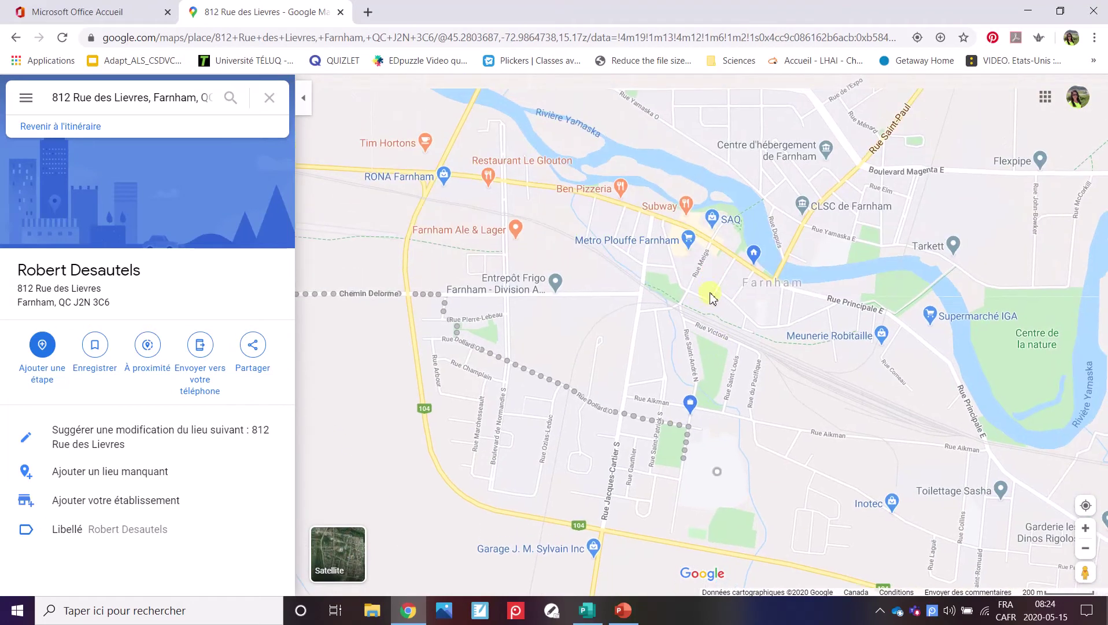
pyautogui.doubleClick(673, 442)
pyautogui.moveTo(764, 415); pyautogui.dragTo(853, 400)
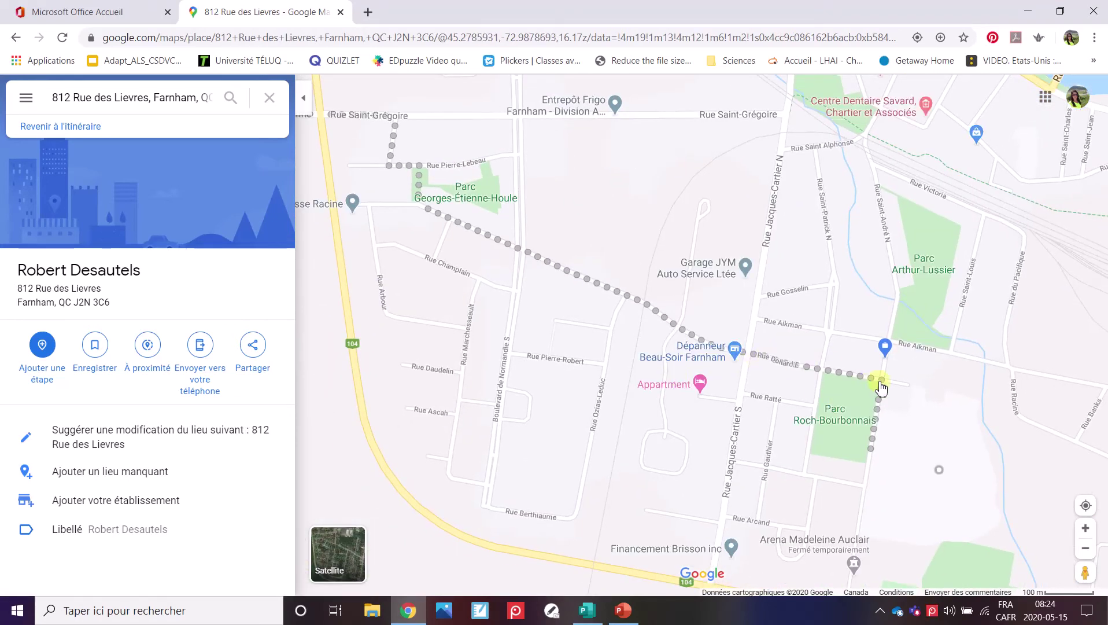
pyautogui.moveTo(386, 222); pyautogui.dragTo(528, 282)
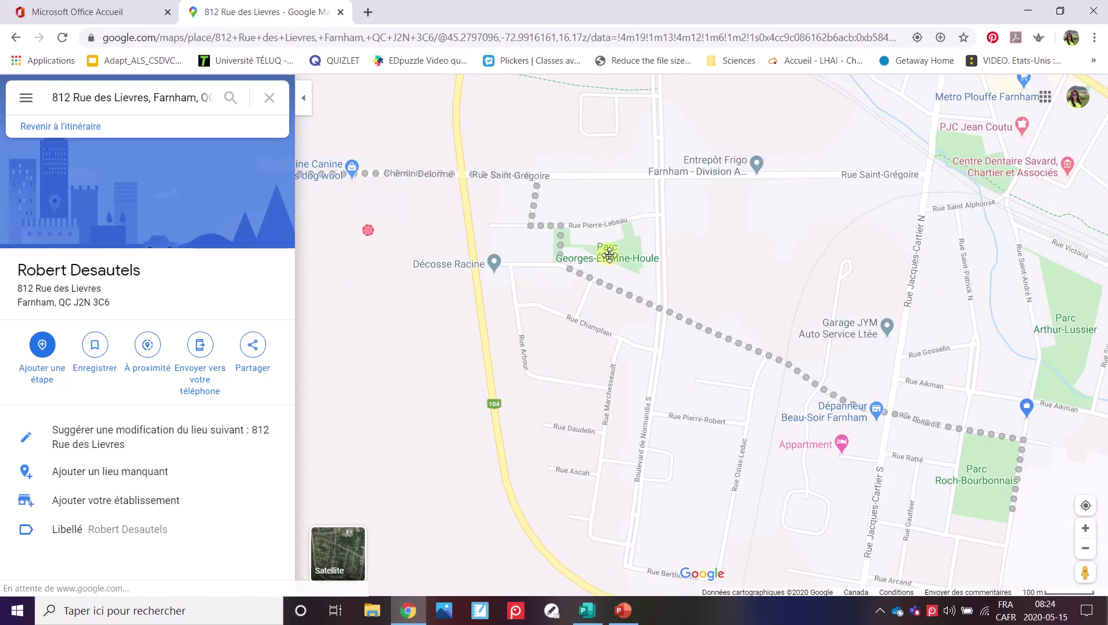
pyautogui.moveTo(398, 235); pyautogui.dragTo(618, 254)
pyautogui.scroll(-3, 439, 269)
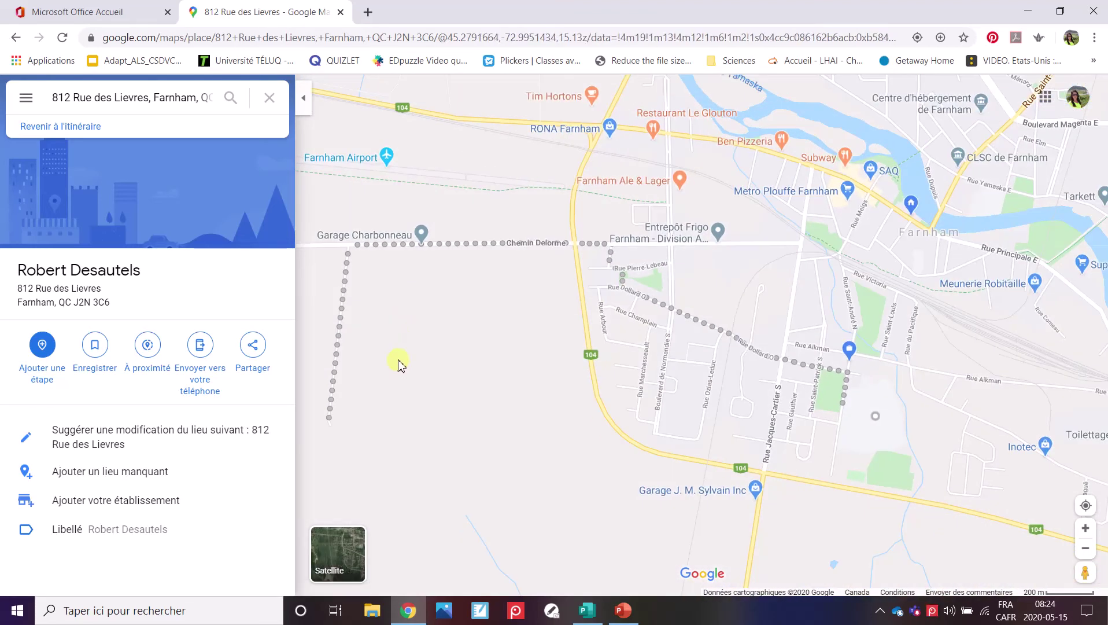
pyautogui.scroll(-1, 399, 364)
pyautogui.scroll(-1, 372, 401)
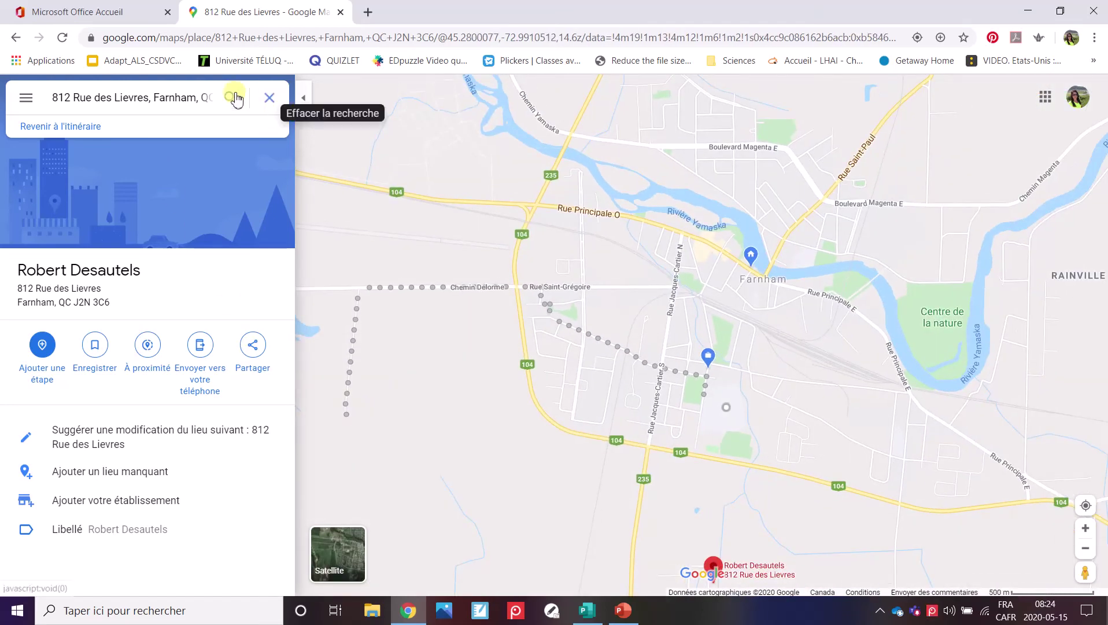
# Clear the search and search 'École' to reopen École Jean-Jacques-Bertrand's place page.
pyautogui.click(268, 99)
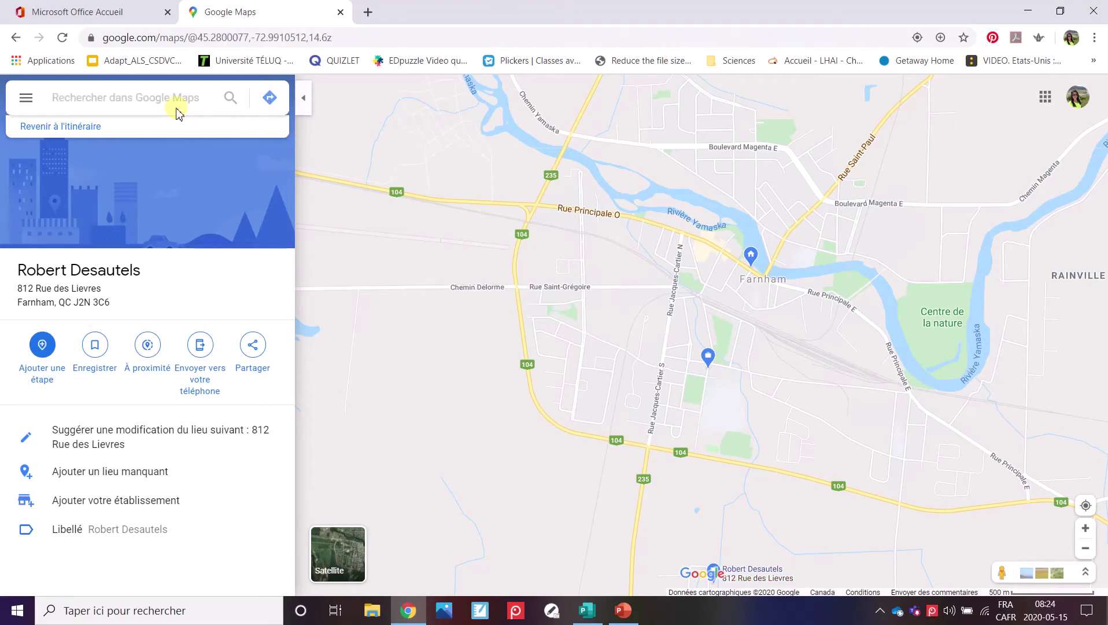
pyautogui.write('École')
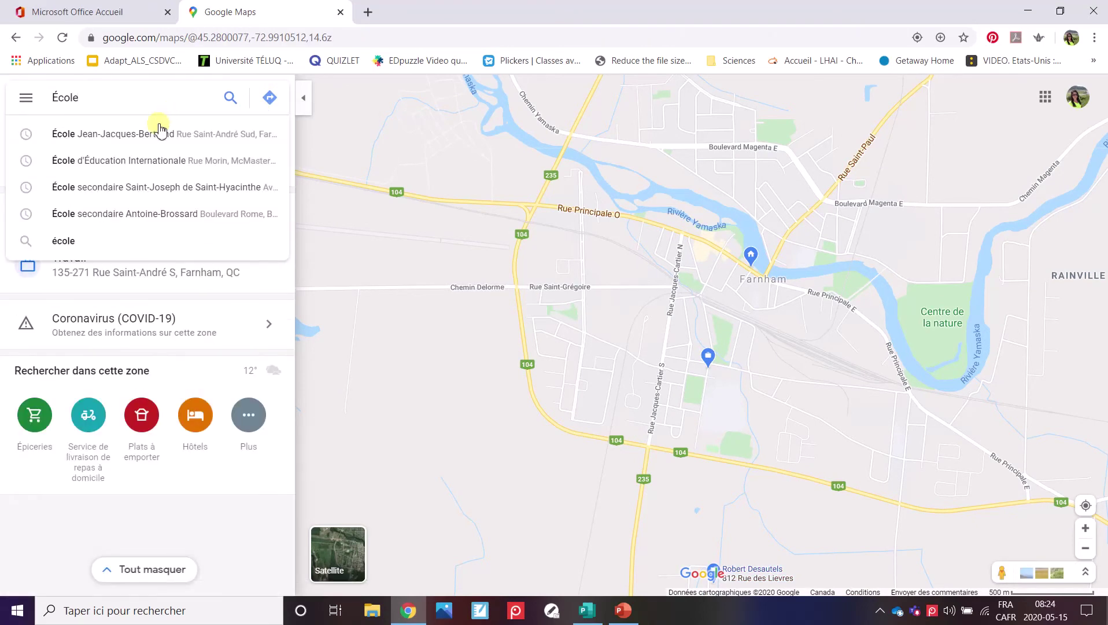
pyautogui.click(155, 136)
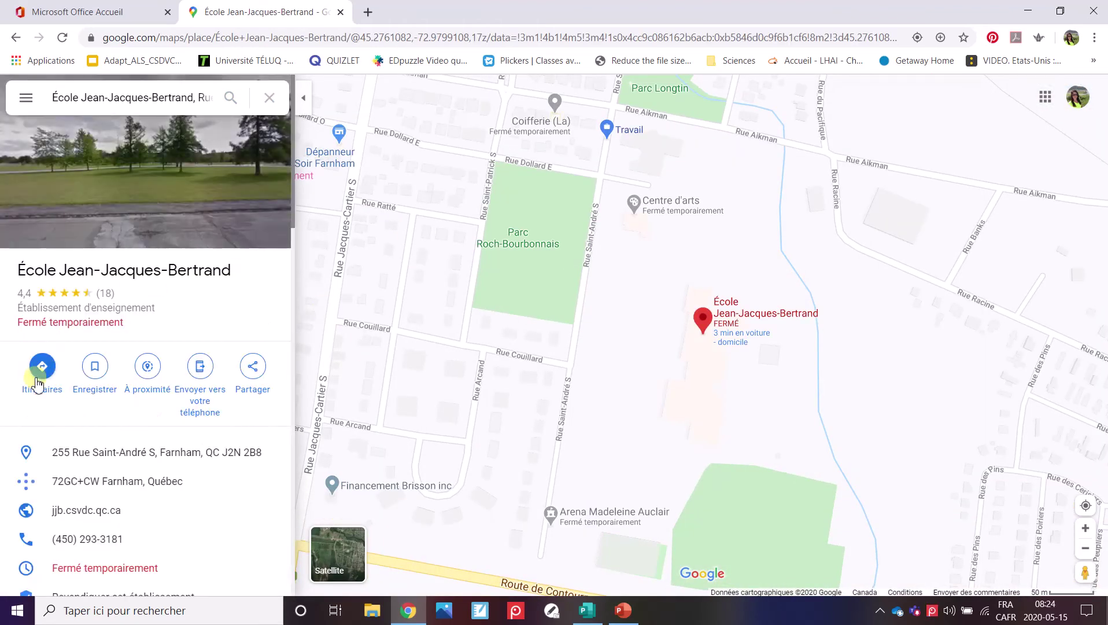
# Start directions with École Jean-Jacques-Bertrand as the starting point.
pyautogui.click(37, 383)
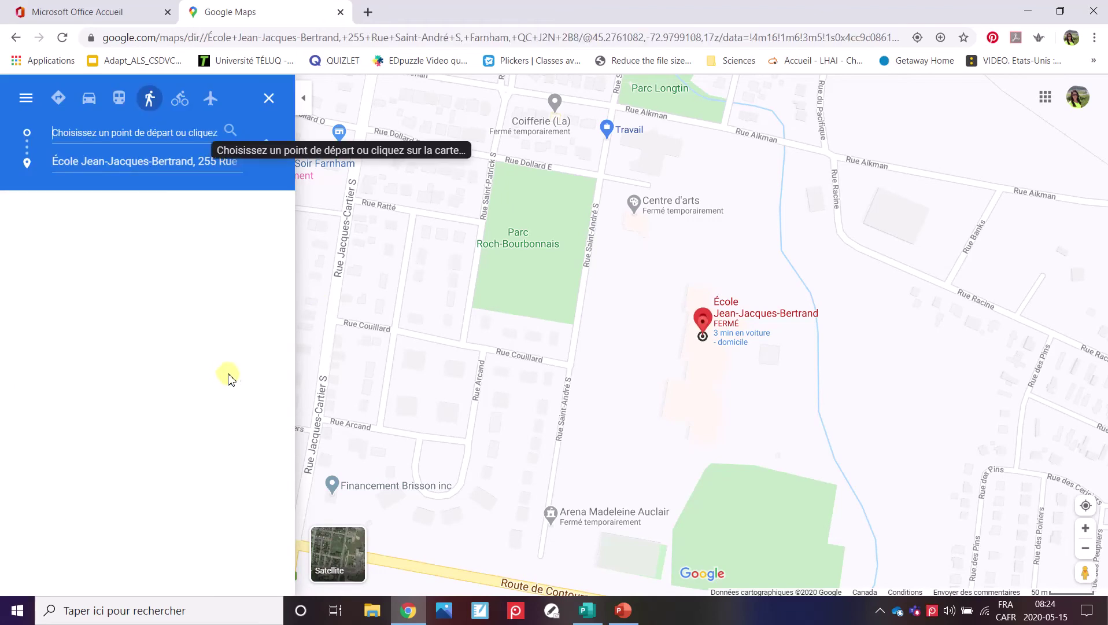
pyautogui.click(268, 142)
pyautogui.click(266, 162)
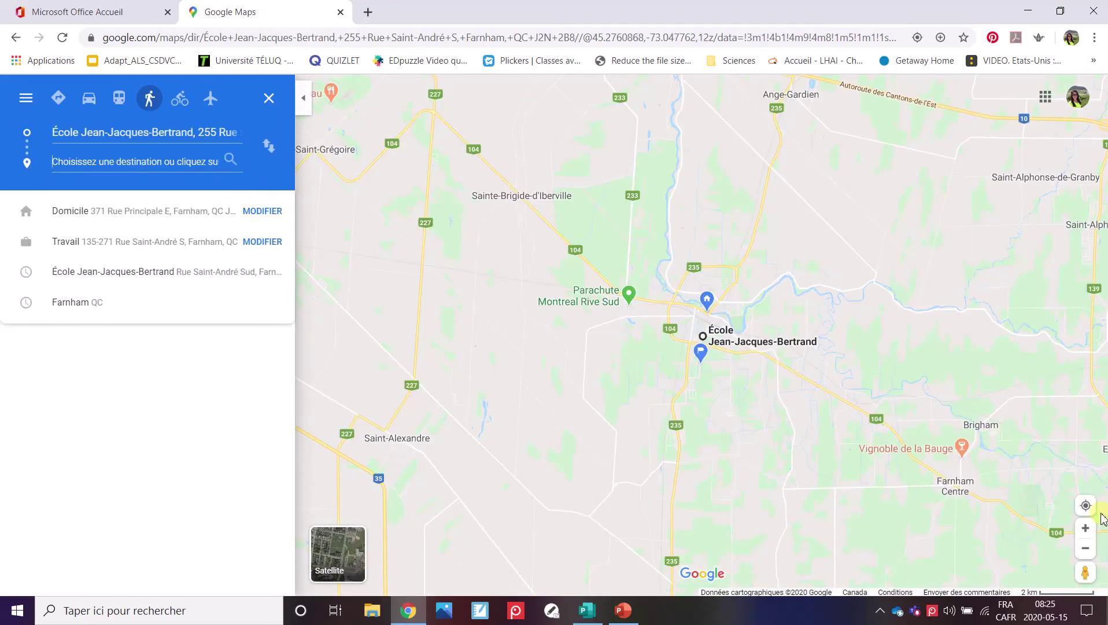
# Set the destination on the map at Route 104 and Rue Jacques-Cartier.
pyautogui.click(1086, 528)
pyautogui.click(1086, 528)
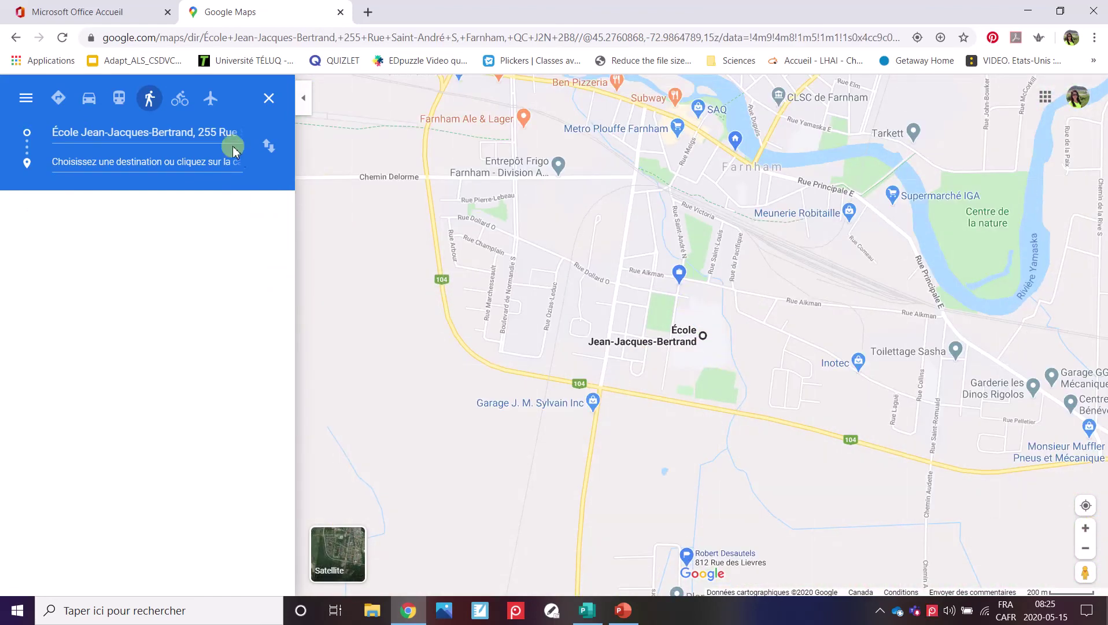
pyautogui.click(685, 333)
pyautogui.click(709, 359)
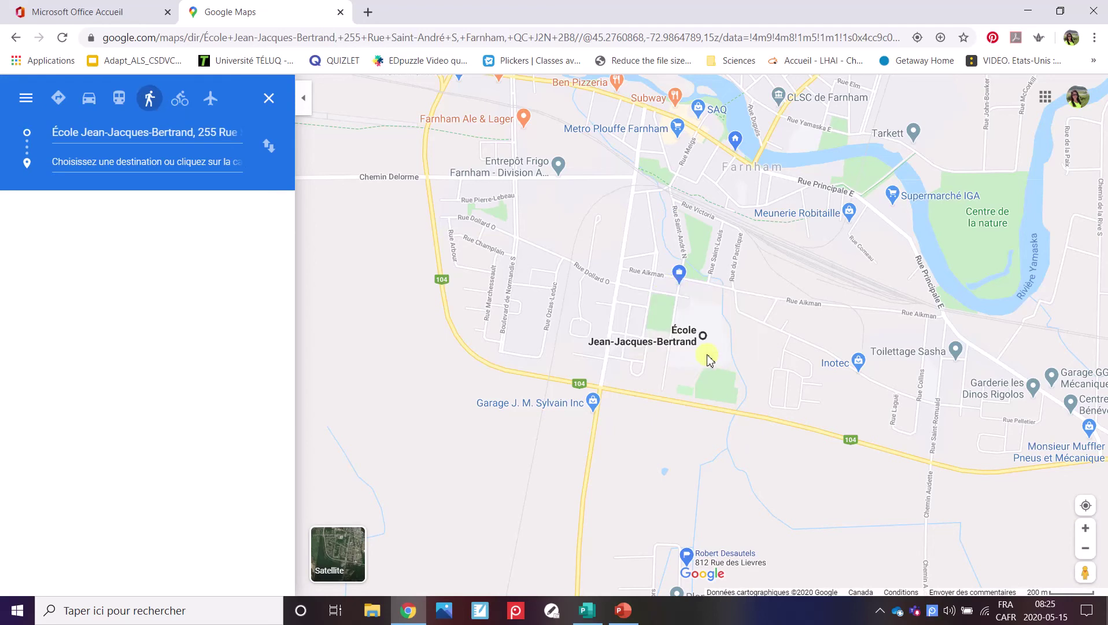
pyautogui.click(603, 392)
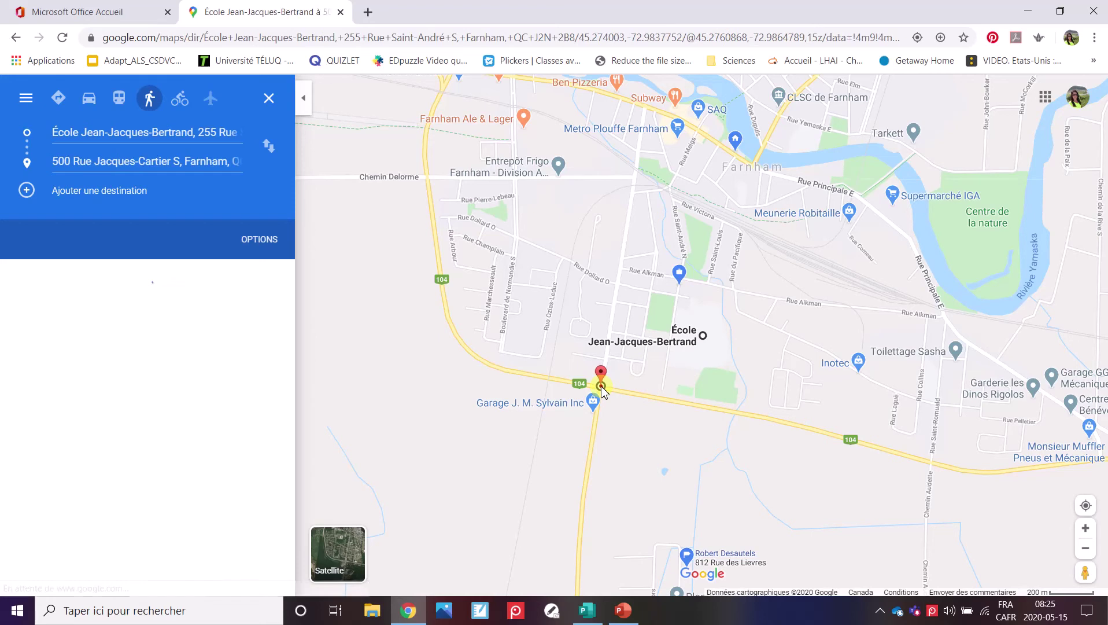
# Move the destination onto Rue de Normandie Nord for a 16 min, 1,3 km walk.
pyautogui.moveTo(540, 378)
pyautogui.mouseDown()
pyautogui.moveTo(472, 347)
pyautogui.moveTo(438, 246)
pyautogui.moveTo(450, 316)
pyautogui.moveTo(444, 293)
pyautogui.moveTo(520, 327)
pyautogui.moveTo(585, 335)
pyautogui.moveTo(612, 289)
pyautogui.moveTo(522, 243)
pyautogui.moveTo(517, 184)
pyautogui.moveTo(613, 179)
pyautogui.moveTo(512, 185)
pyautogui.moveTo(524, 168)
pyautogui.moveTo(538, 179)
pyautogui.moveTo(517, 182)
pyautogui.mouseUp()
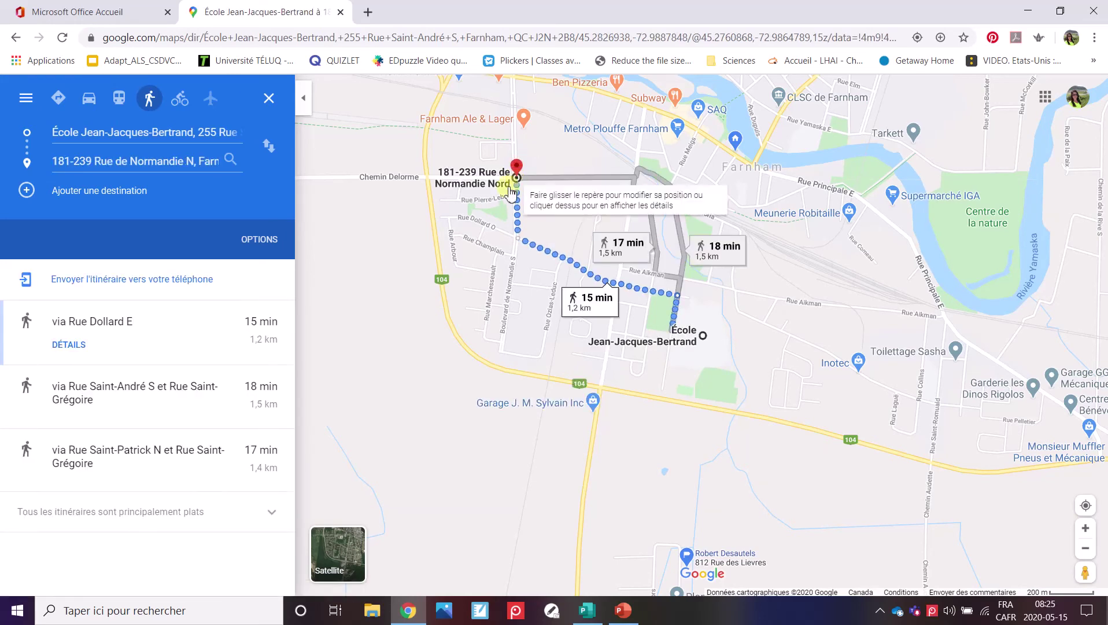
pyautogui.click(112, 195)
pyautogui.moveTo(517, 182)
pyautogui.mouseDown()
pyautogui.moveTo(596, 180)
pyautogui.moveTo(501, 163)
pyautogui.moveTo(594, 175)
pyautogui.moveTo(501, 174)
pyautogui.moveTo(513, 173)
pyautogui.mouseUp()
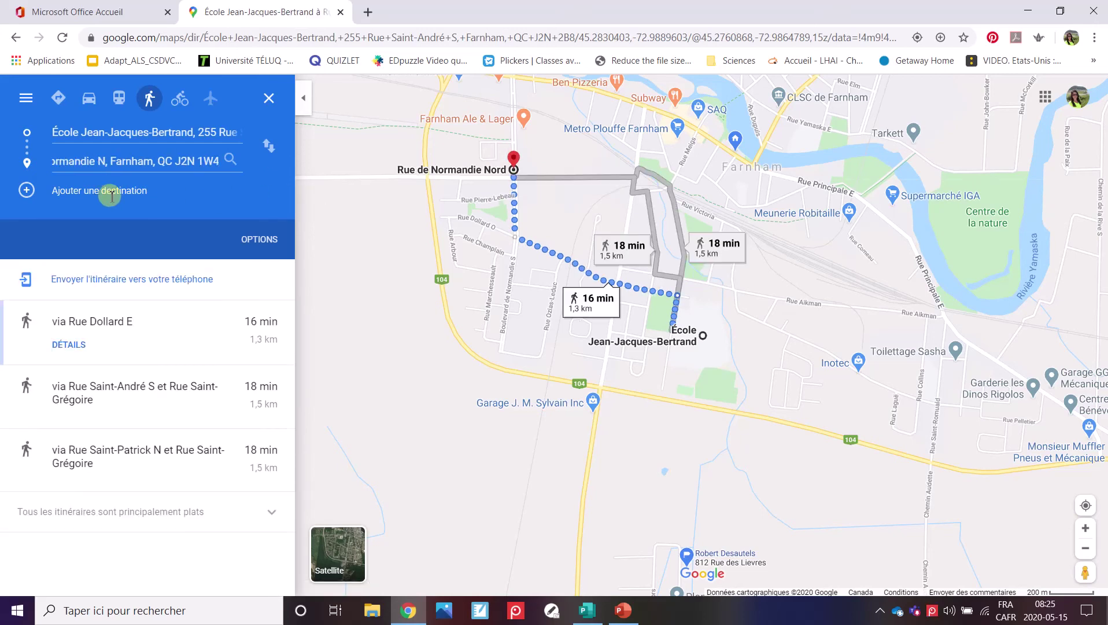
# Add a third stop on Rue Principale Est (28 min, 2,3 km total) and another empty stop field.
pyautogui.click(92, 191)
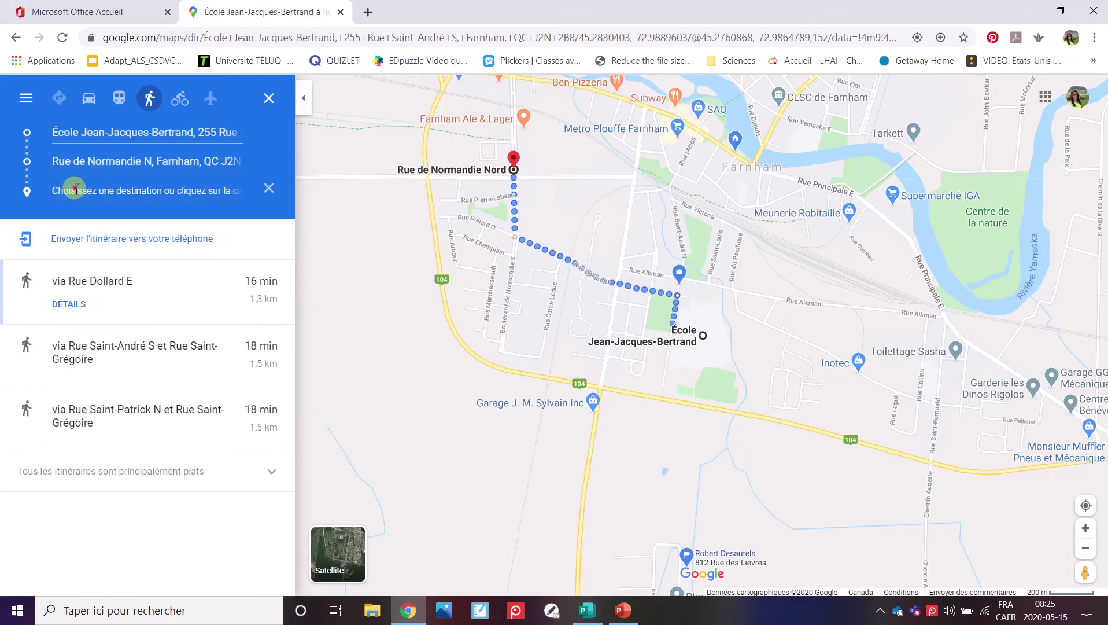
pyautogui.click(75, 189)
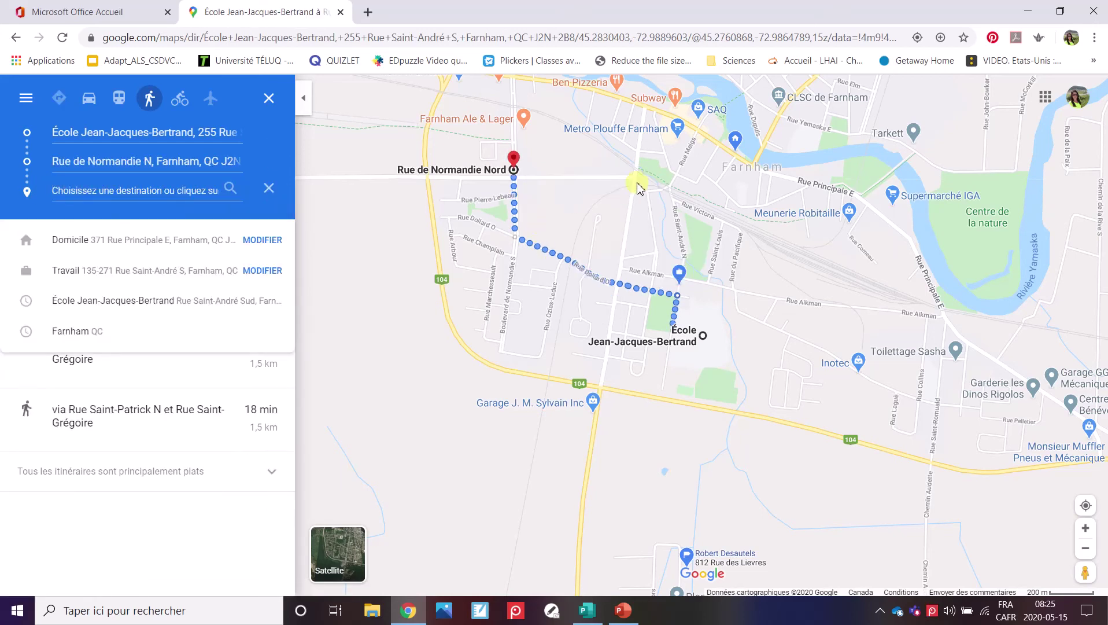
pyautogui.click(608, 177)
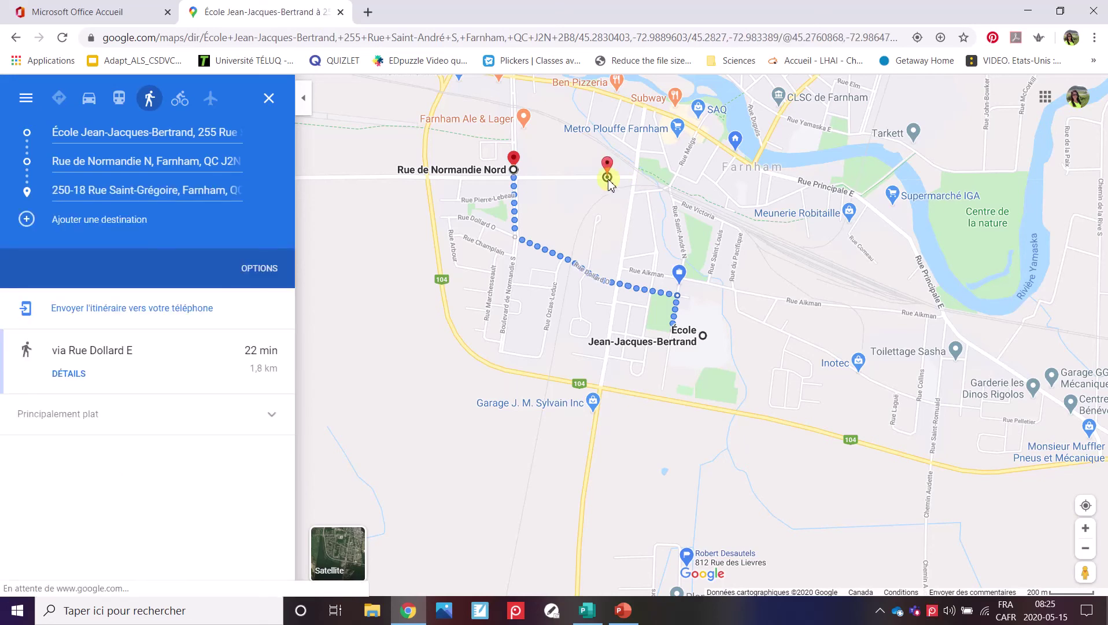
pyautogui.moveTo(617, 184)
pyautogui.mouseDown()
pyautogui.moveTo(639, 172)
pyautogui.moveTo(651, 130)
pyautogui.moveTo(682, 126)
pyautogui.moveTo(735, 143)
pyautogui.moveTo(650, 106)
pyautogui.moveTo(663, 112)
pyautogui.mouseUp()
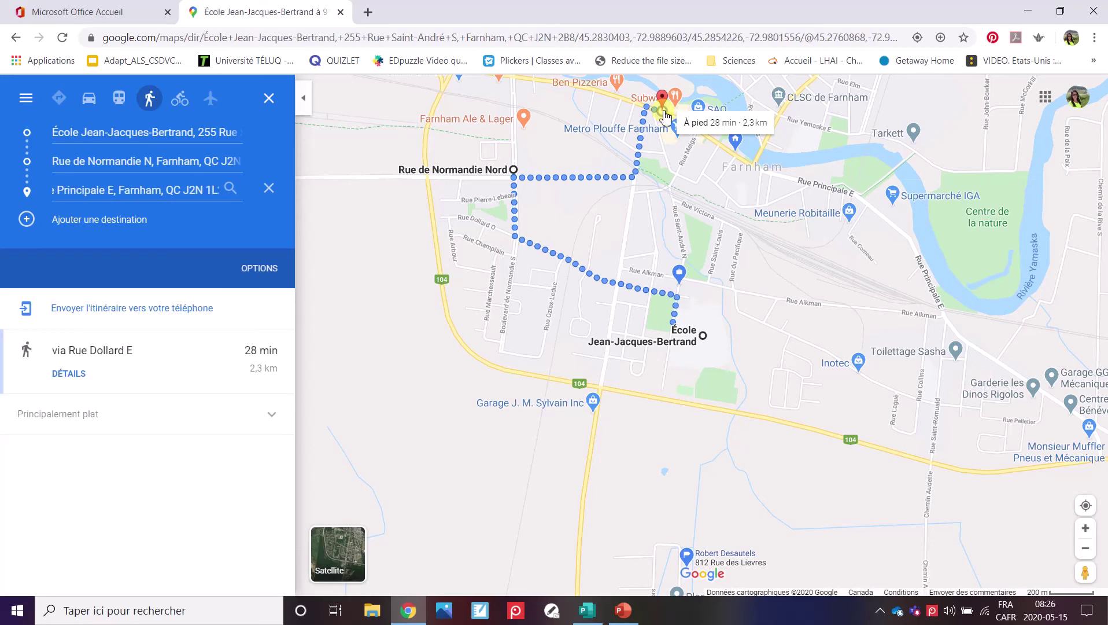
pyautogui.click(55, 222)
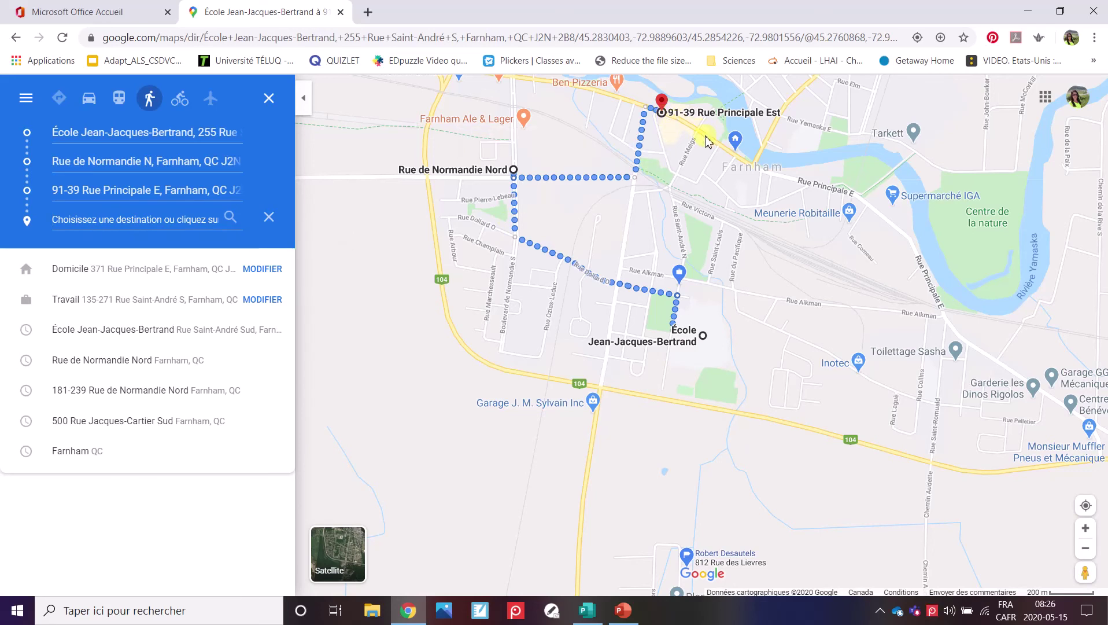
# Add a fourth stop at 334-510 Rue Saint-Romuald (58 min, 4,7 km) and another stop field.
pyautogui.click(723, 149)
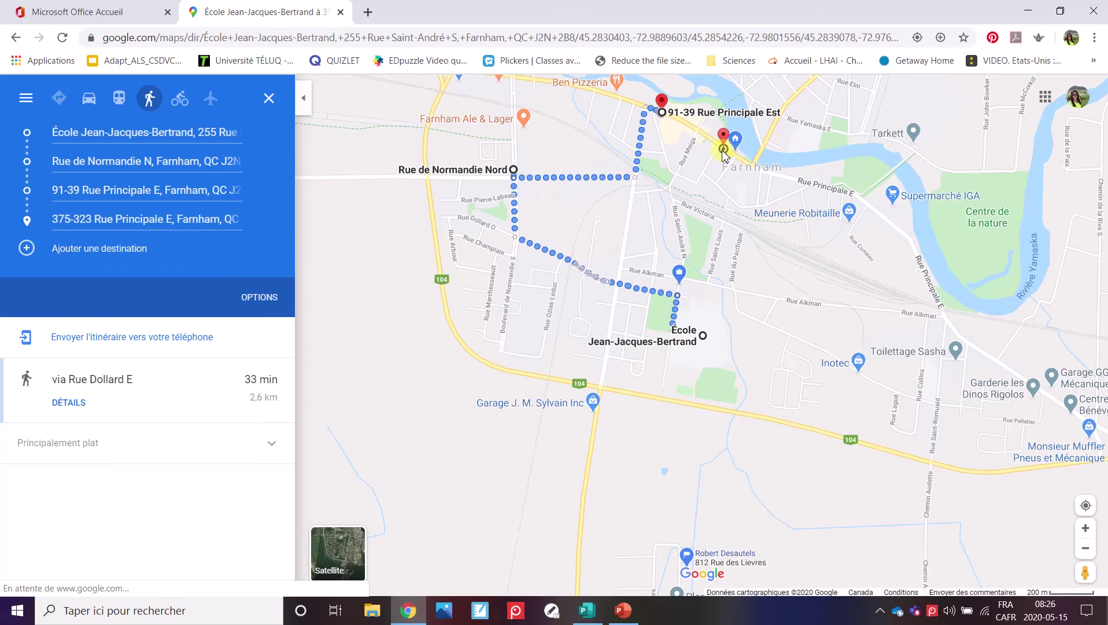
pyautogui.moveTo(728, 156)
pyautogui.mouseDown()
pyautogui.moveTo(764, 155)
pyautogui.moveTo(792, 103)
pyautogui.moveTo(777, 159)
pyautogui.moveTo(787, 179)
pyautogui.moveTo(875, 219)
pyautogui.moveTo(926, 292)
pyautogui.moveTo(944, 353)
pyautogui.moveTo(932, 432)
pyautogui.moveTo(907, 466)
pyautogui.moveTo(883, 467)
pyautogui.moveTo(710, 399)
pyautogui.moveTo(928, 461)
pyautogui.mouseUp()
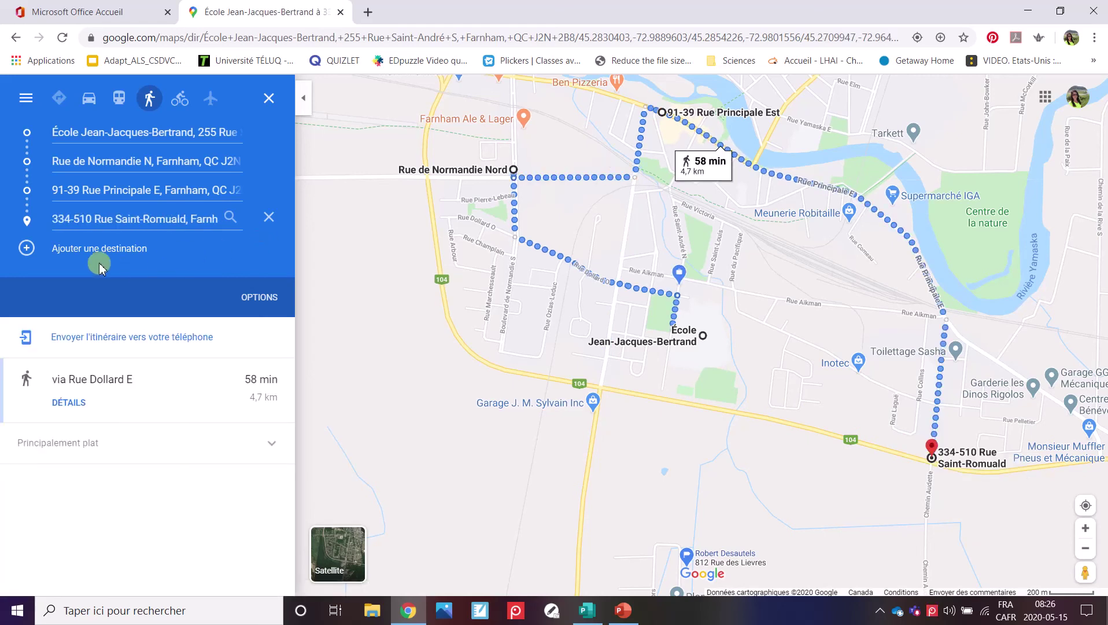
pyautogui.click(29, 251)
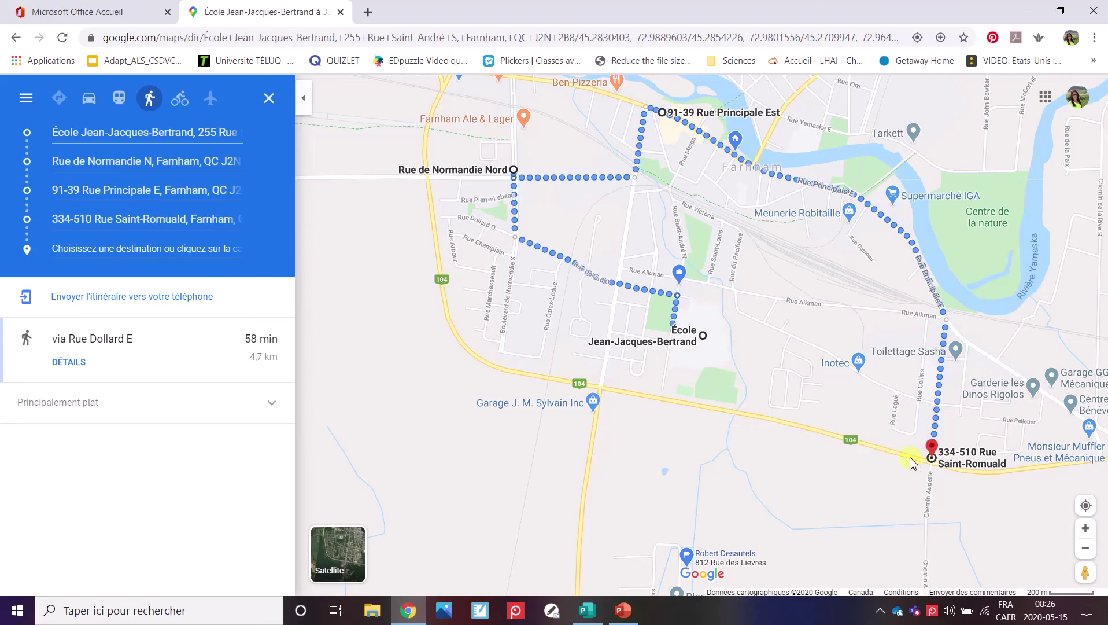
# Place the fifth stop on QC-104 near Rue Saint-Romuald, making the walk 1 h, 4,9 km.
pyautogui.click(879, 450)
pyautogui.moveTo(876, 451); pyautogui.dragTo(614, 300)
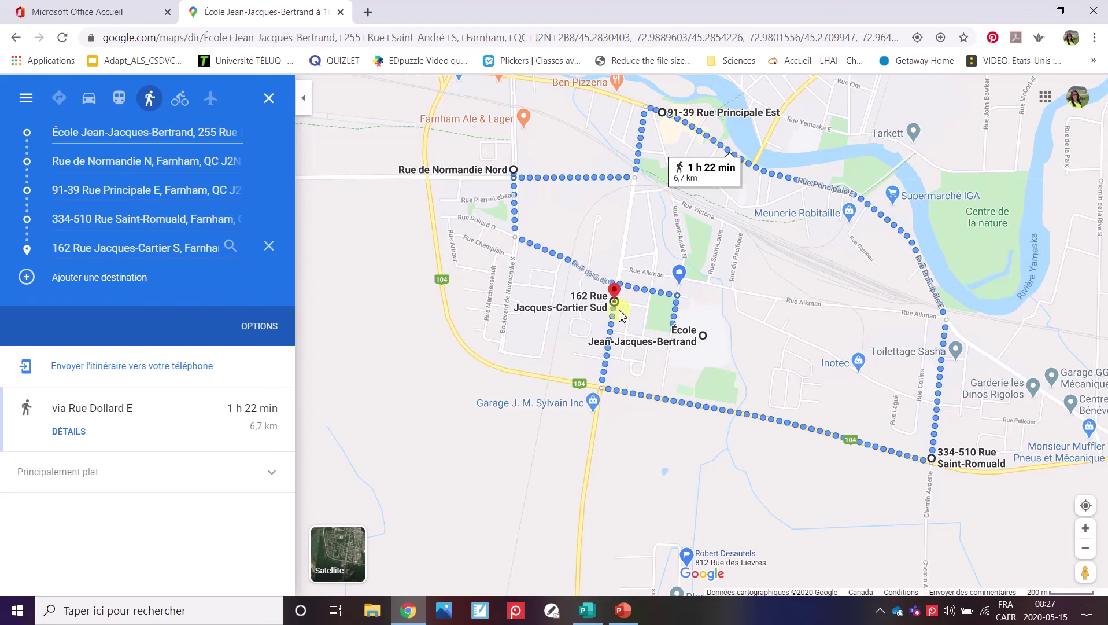
pyautogui.moveTo(620, 315)
pyautogui.mouseDown()
pyautogui.moveTo(610, 380)
pyautogui.moveTo(660, 405)
pyautogui.moveTo(743, 411)
pyautogui.moveTo(900, 452)
pyautogui.mouseUp()
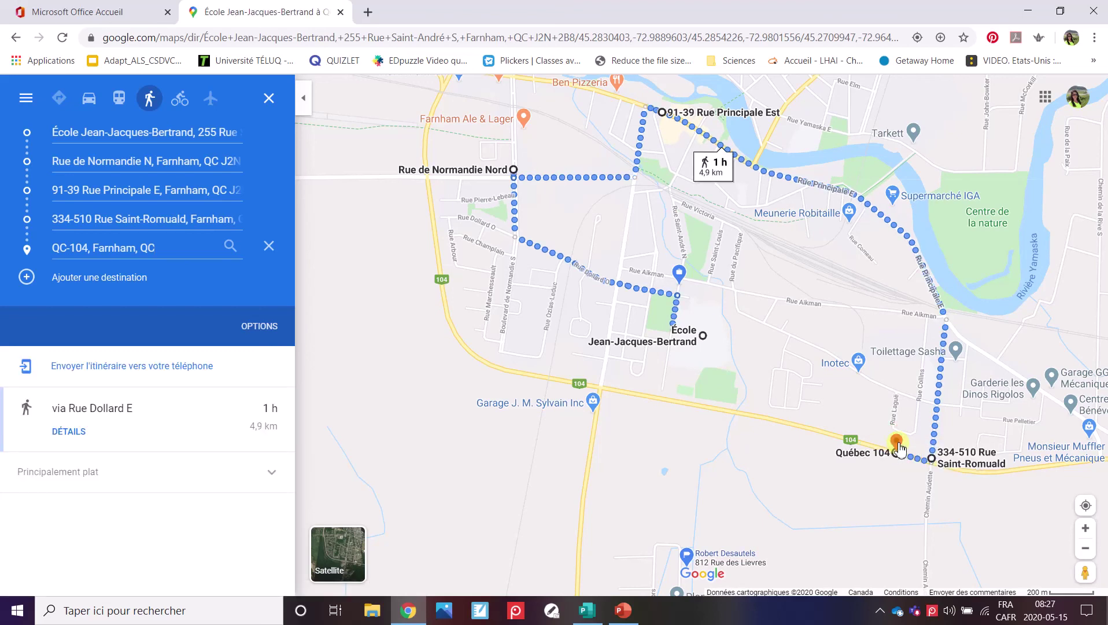